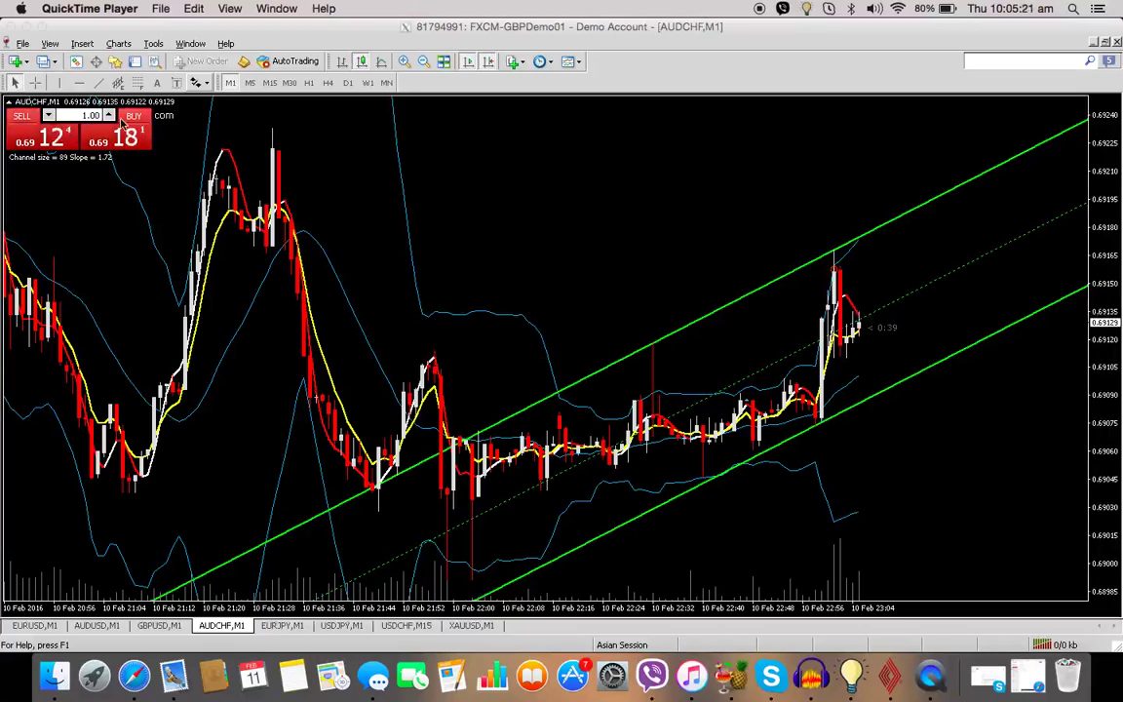
- Bring the MT4Mac AUDCHF chart window to the front and minimize it to the Dock
left_click(222, 40)
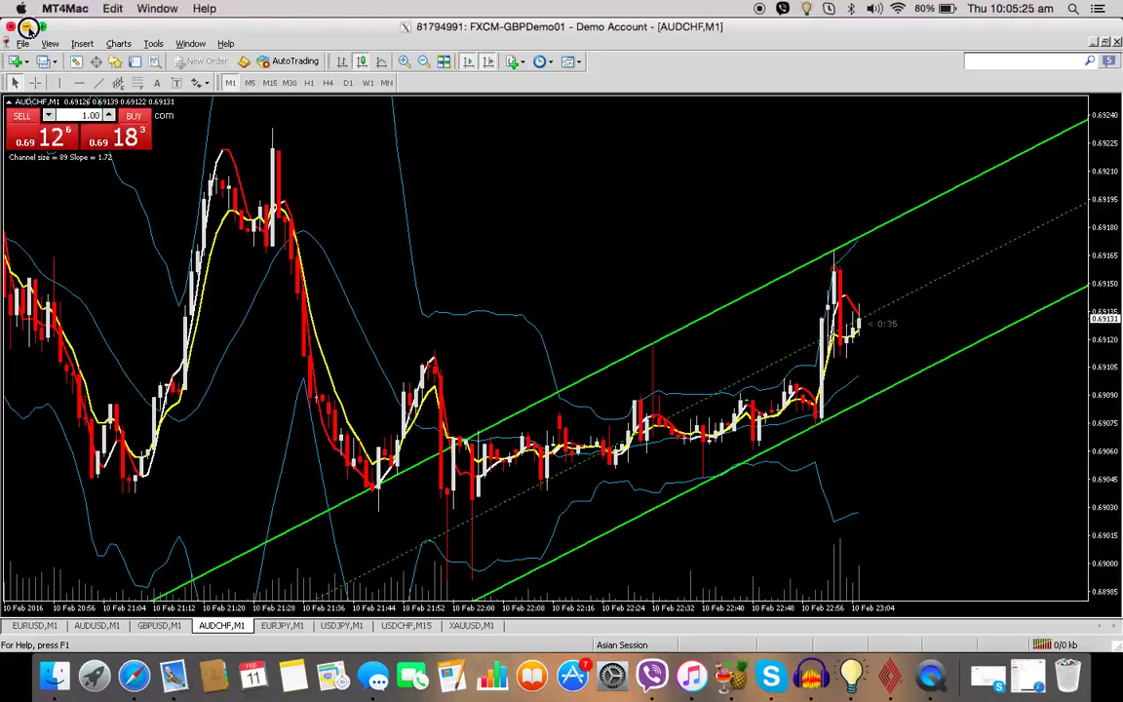
left_click(26, 26)
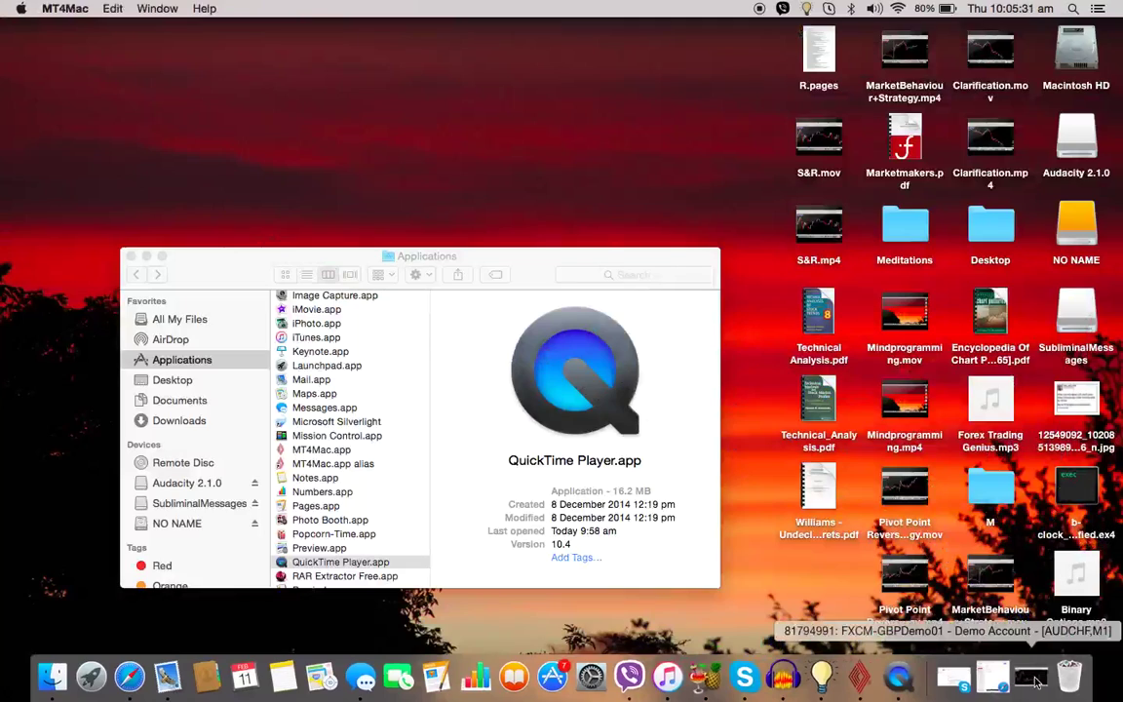
- Copy b-clock_modified.ex4 from the desktop and restore the MT4Mac chart window from the Dock
left_click(1076, 487)
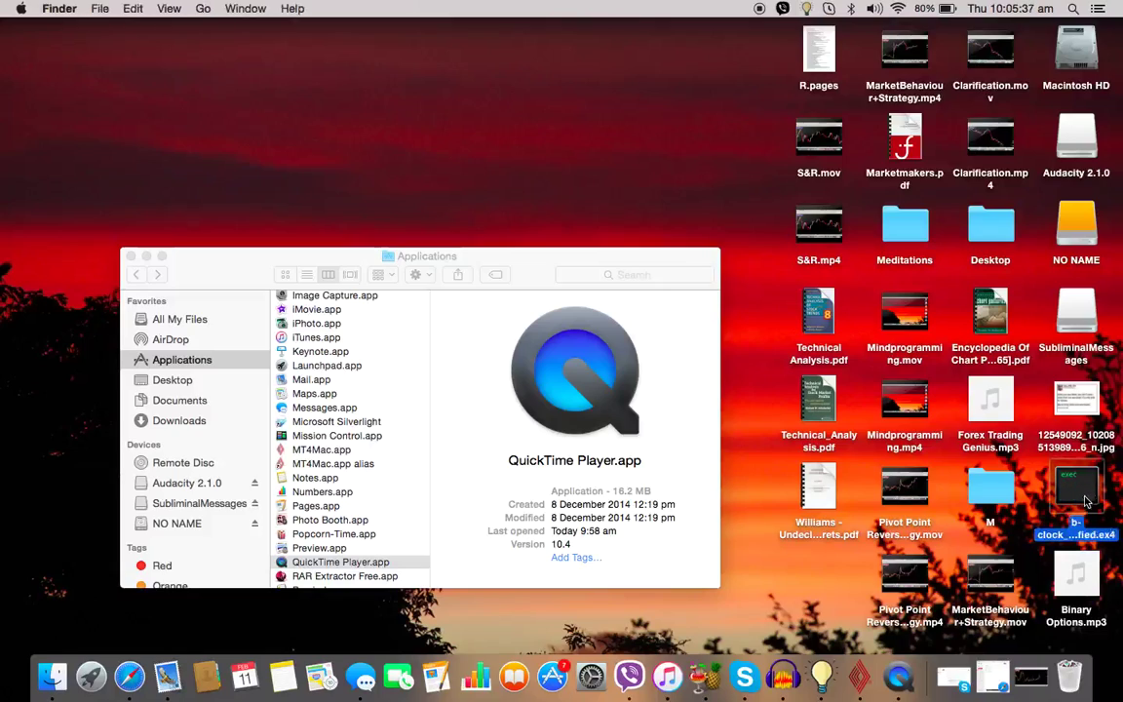
left_click(1088, 509)
right_click(1087, 509)
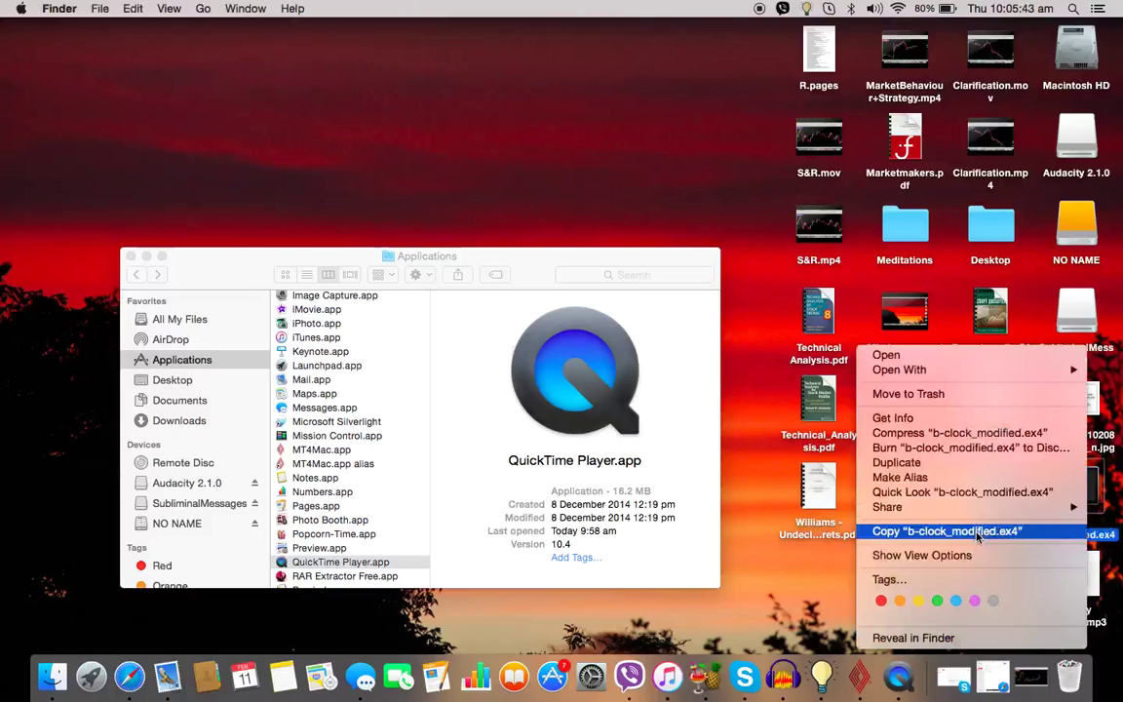
left_click(739, 589)
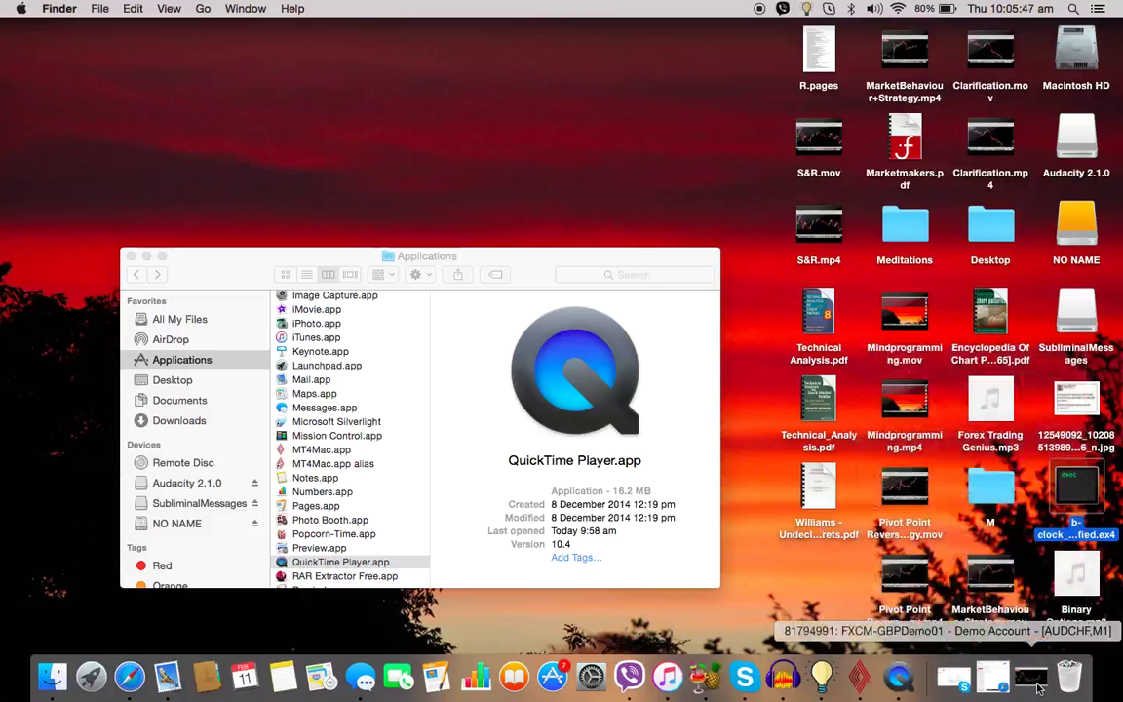
left_click(1037, 688)
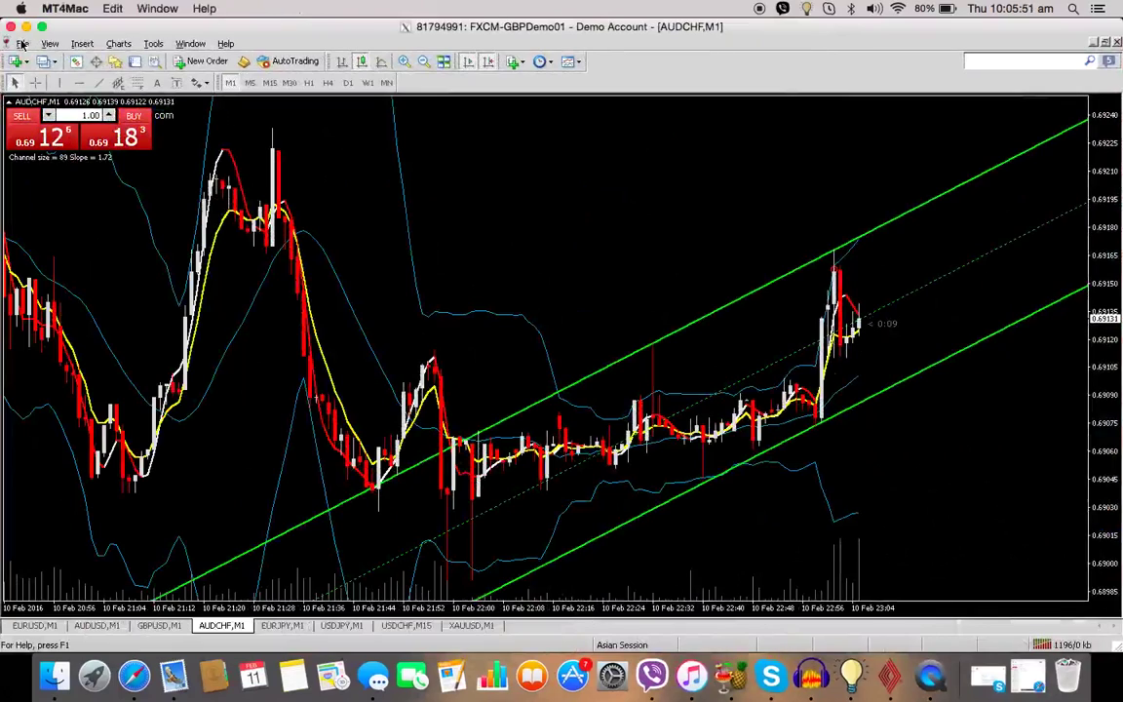
- Open the terminal's data folder from the File menu's Open Data Folder command
left_click(21, 44)
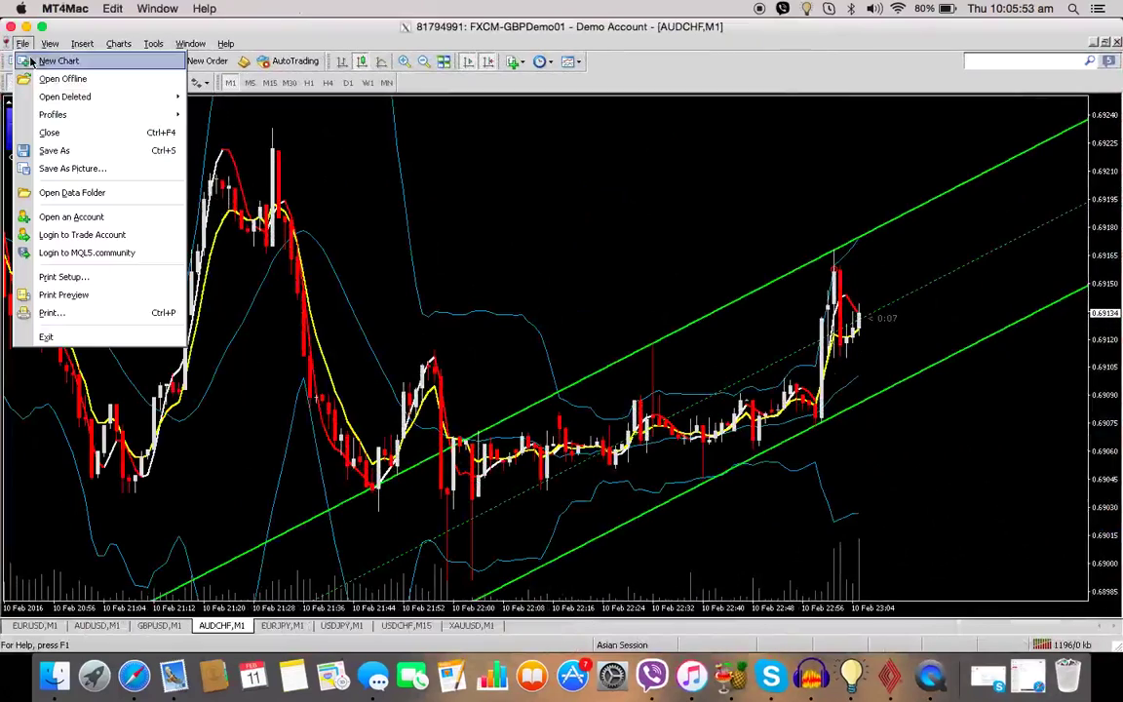
left_click(97, 196)
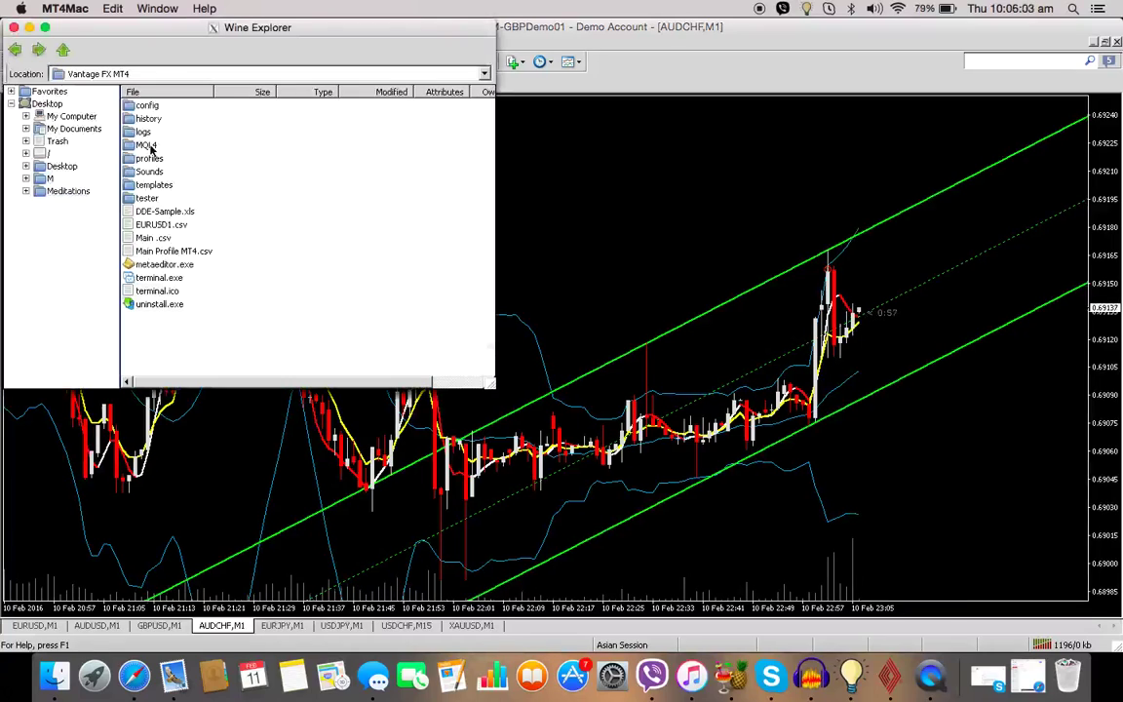
double_click(146, 145)
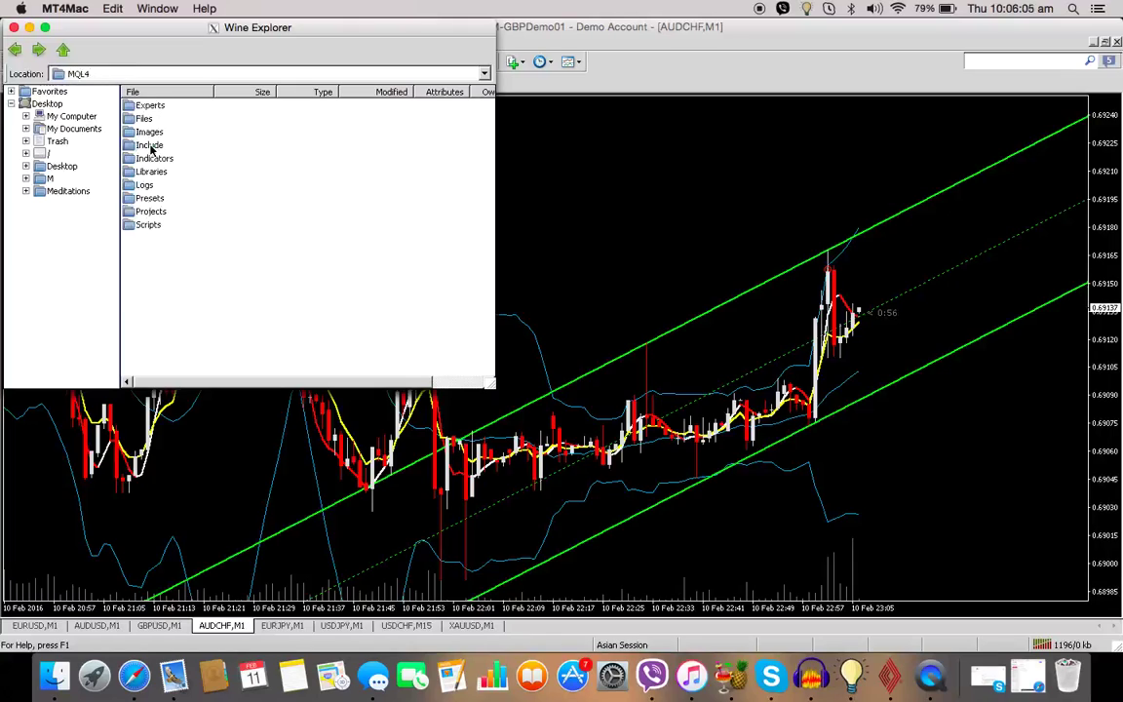
double_click(153, 158)
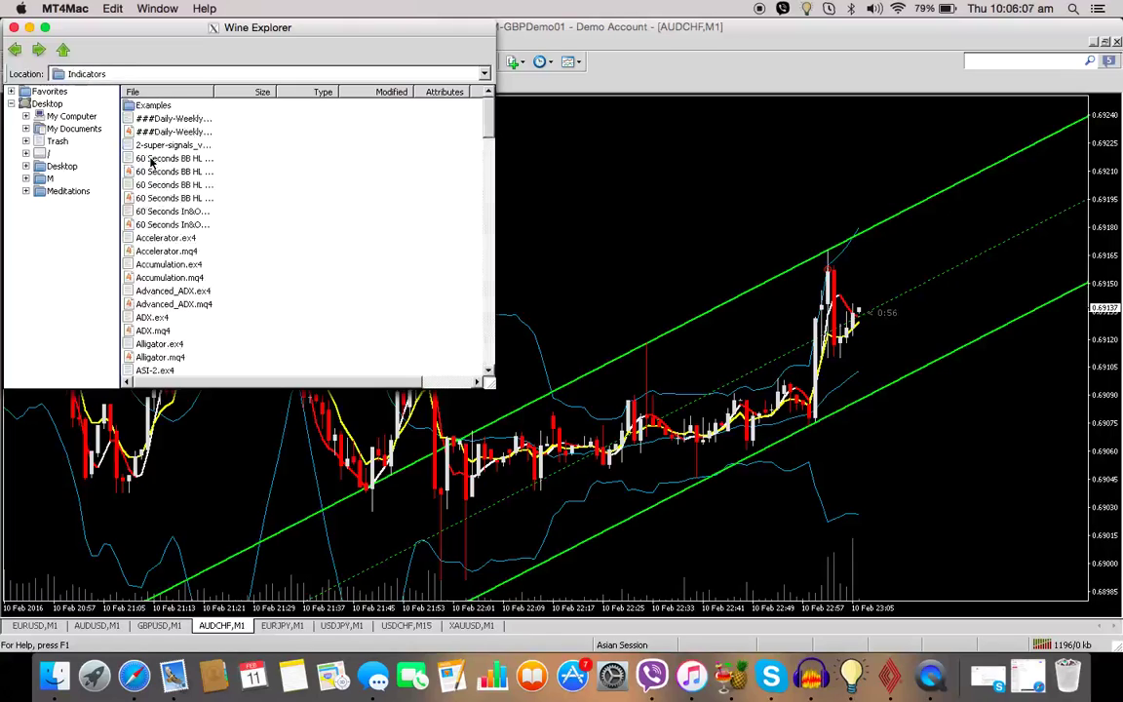
right_click(293, 239)
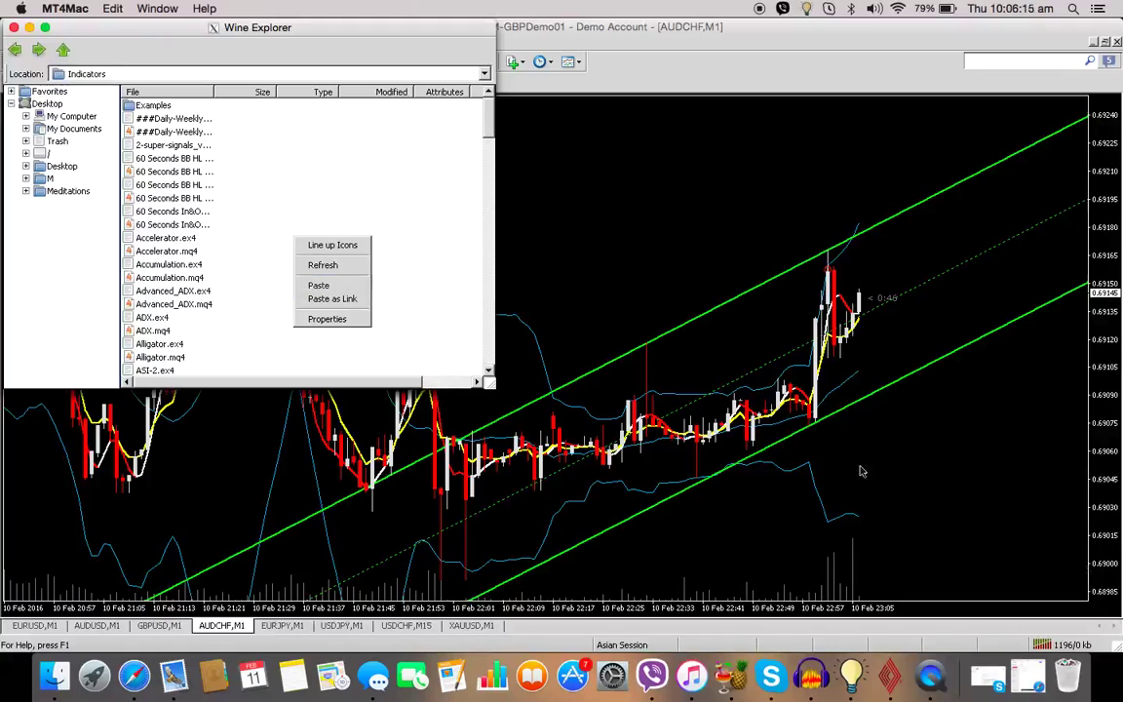
left_click(13, 48)
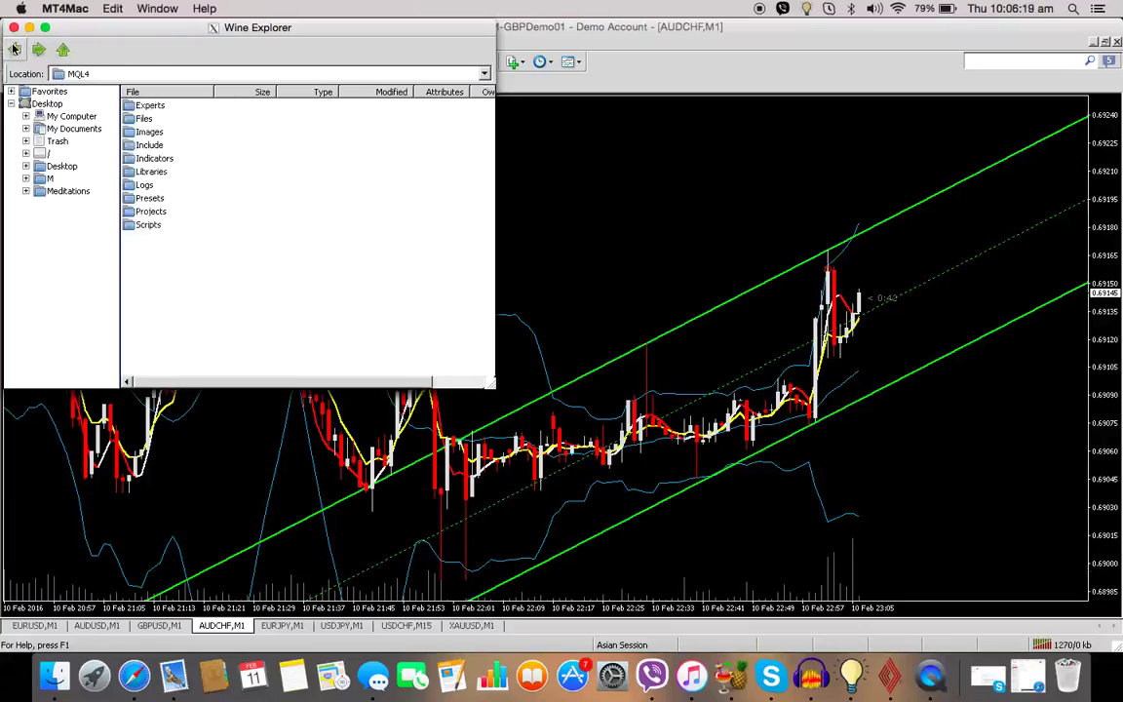
left_click(14, 49)
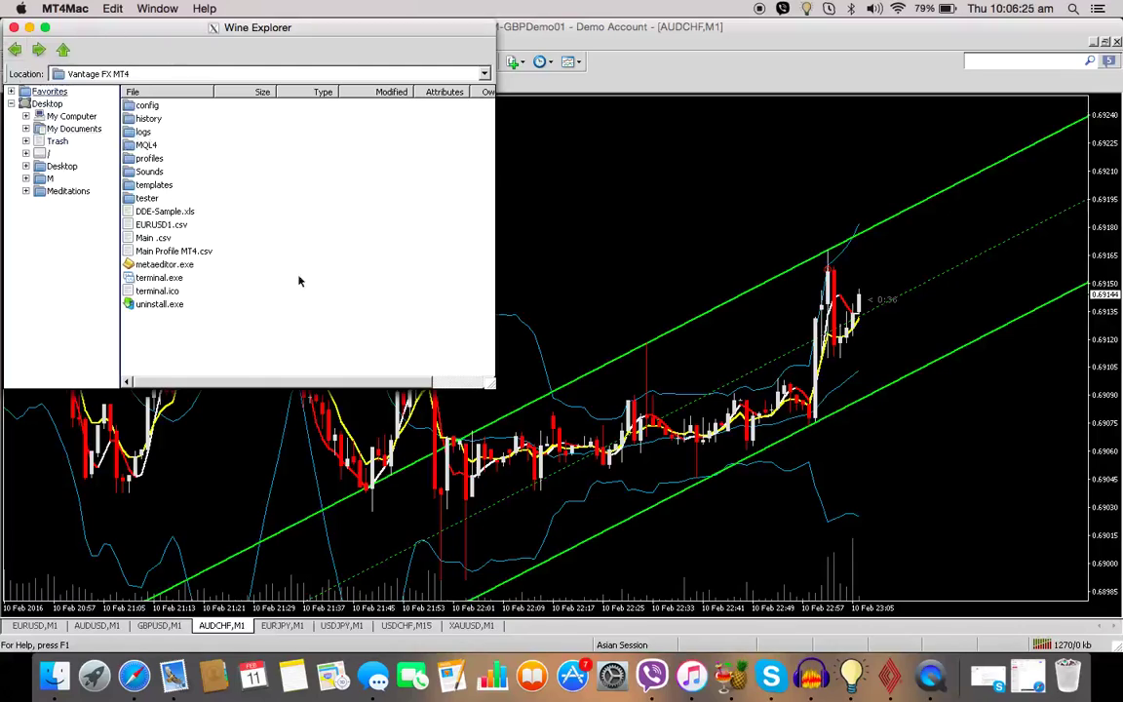
double_click(148, 146)
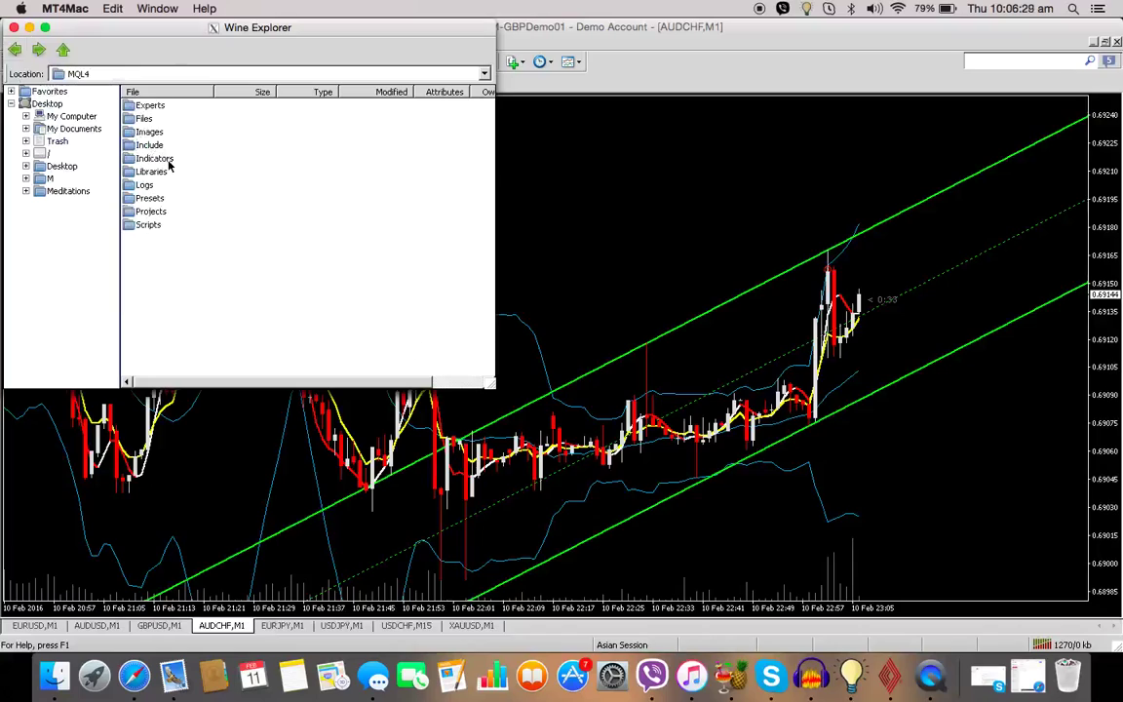
double_click(167, 159)
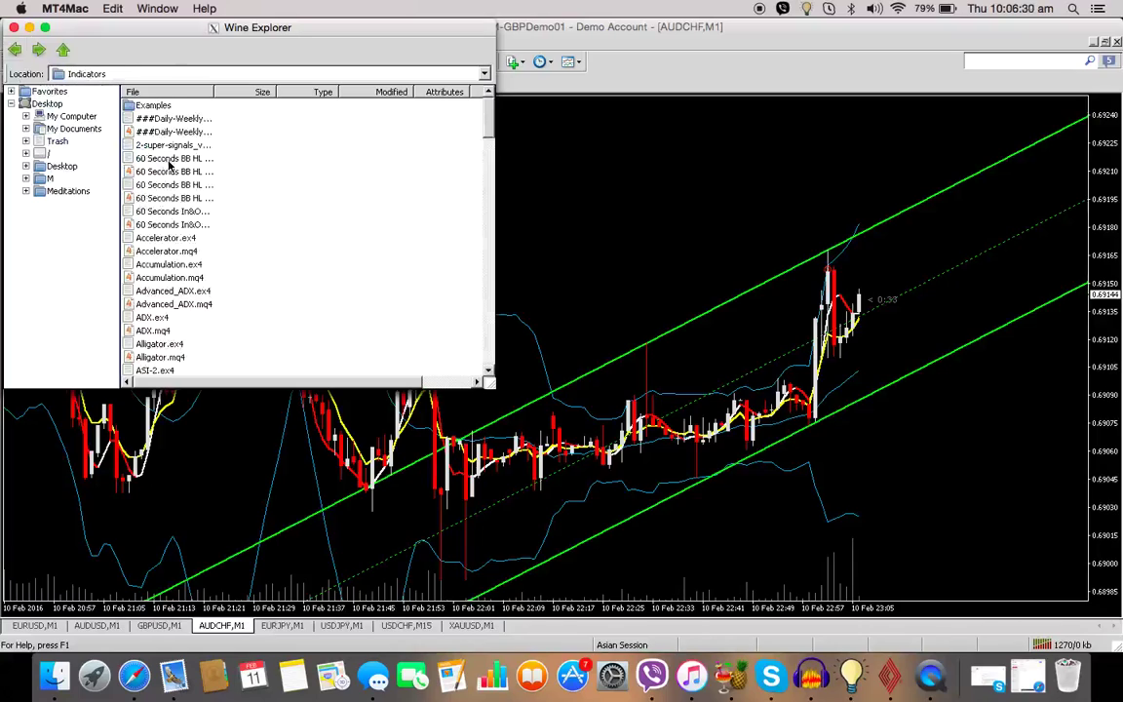
left_click(14, 51)
left_click(15, 51)
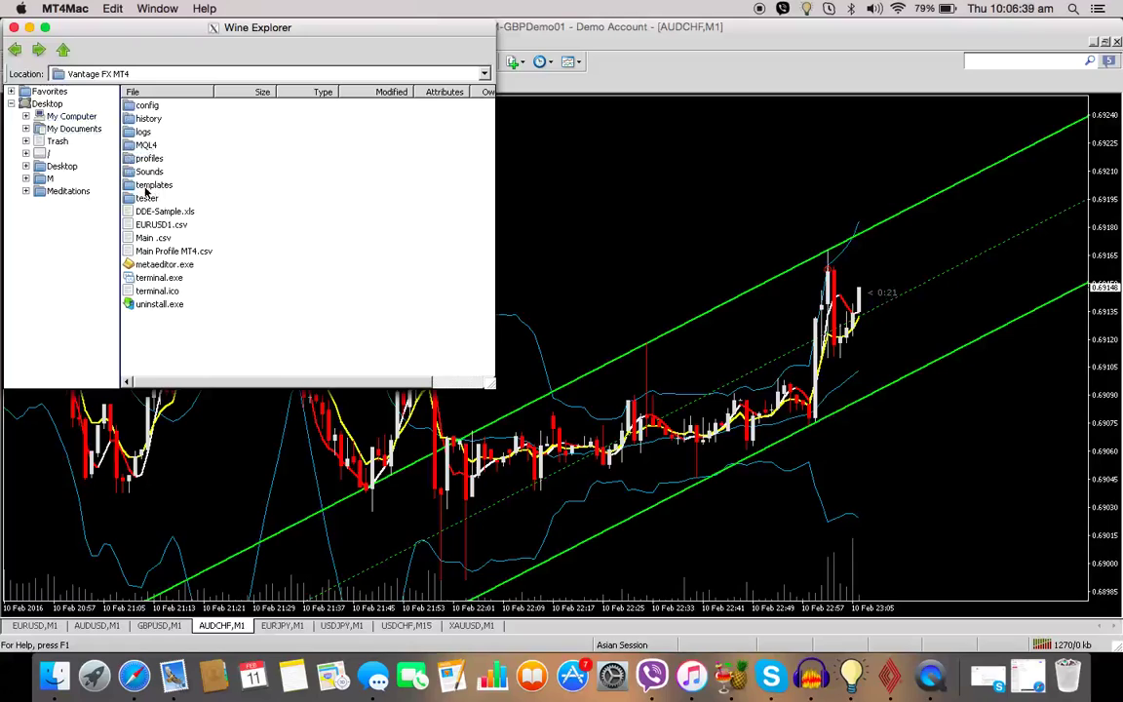
- View the .tpl files in the templates folder, then close the Wine Explorer window
double_click(153, 186)
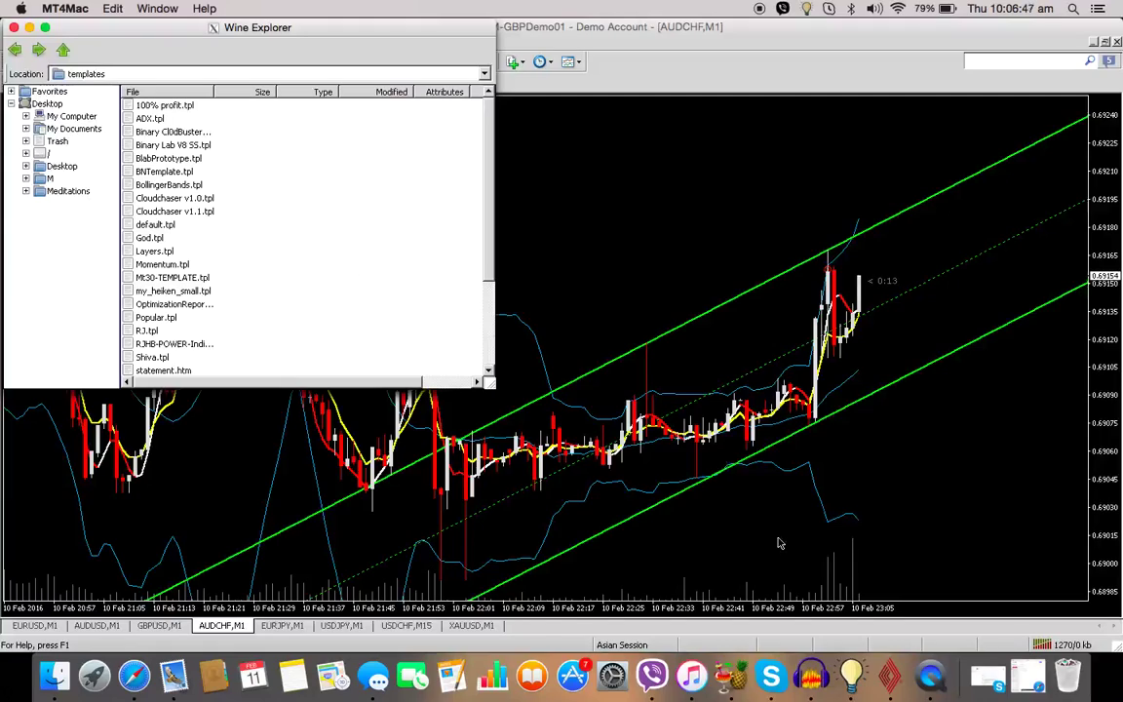
left_click(14, 28)
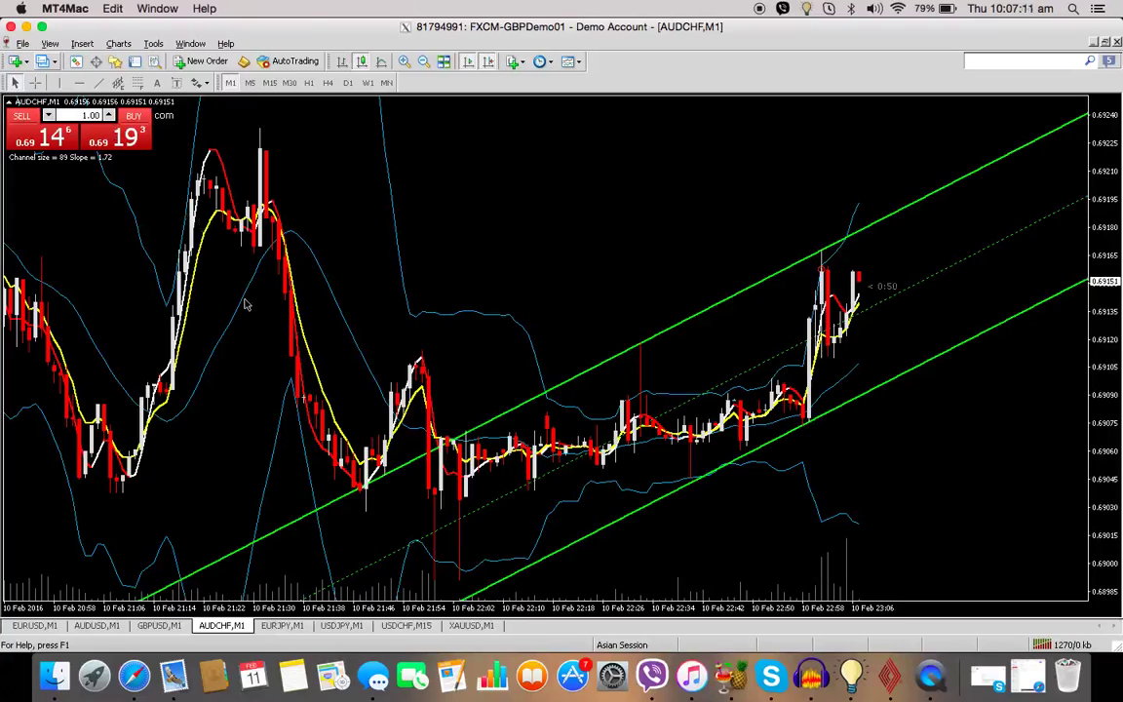
- In the Navigator, view b-clock modified-2's settings, cancel without adding it, then close the Navigator
left_click(50, 45)
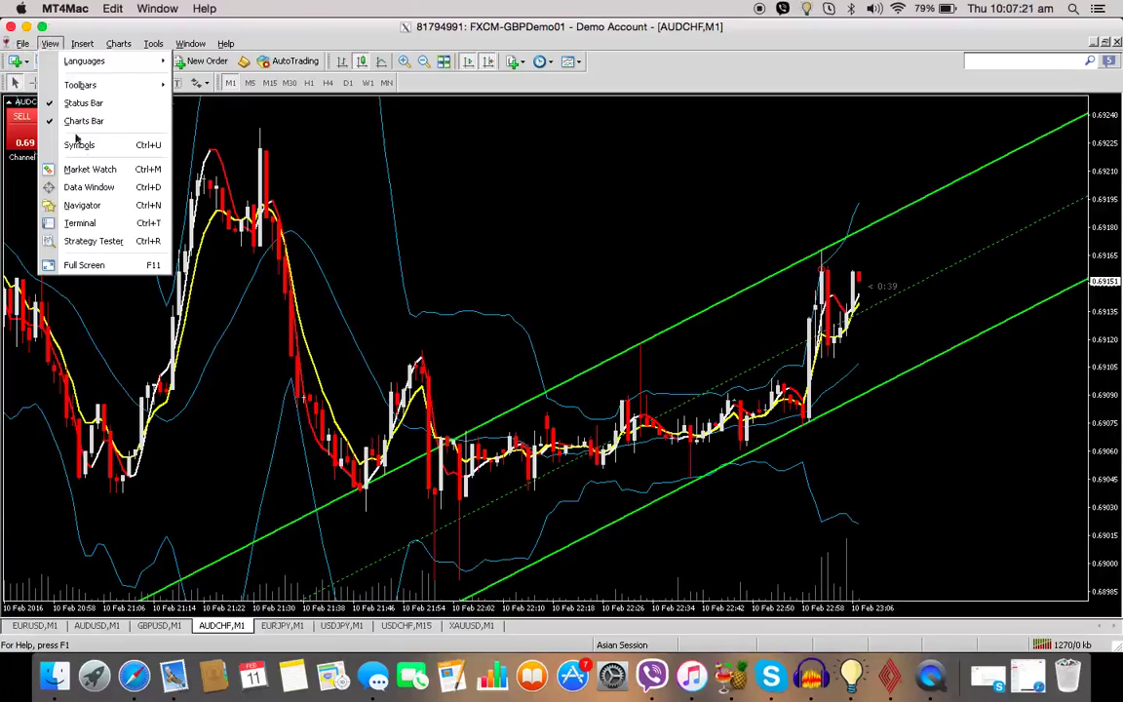
left_click(82, 205)
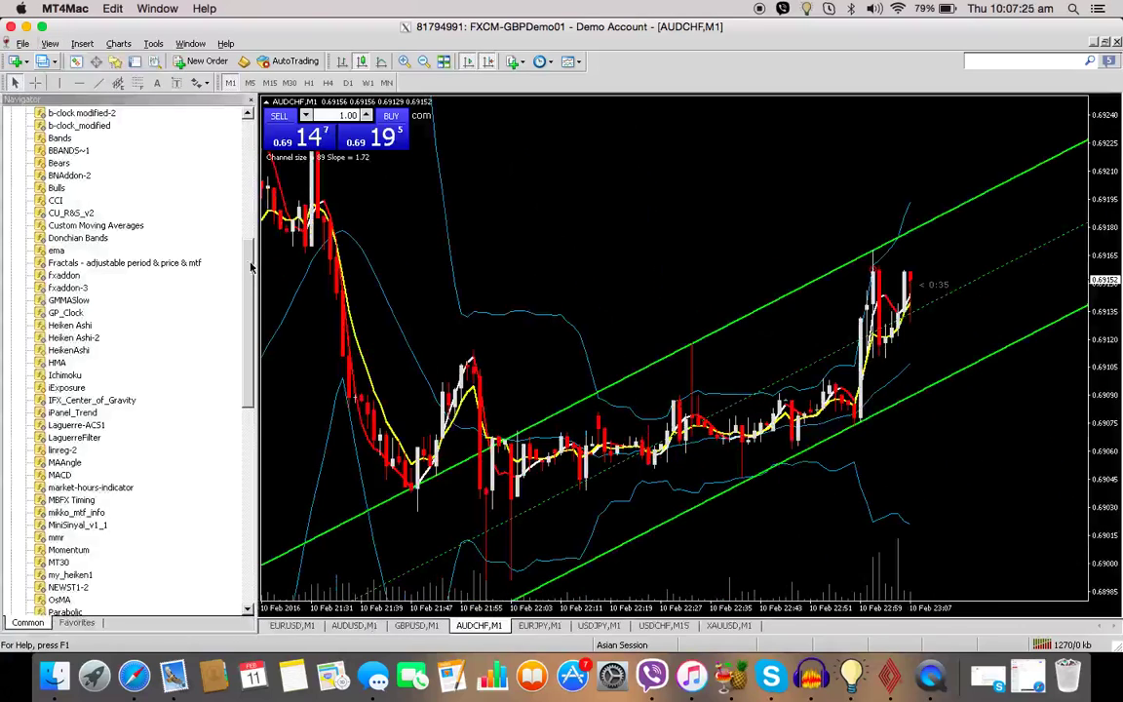
scroll(219, 166, "up", 10)
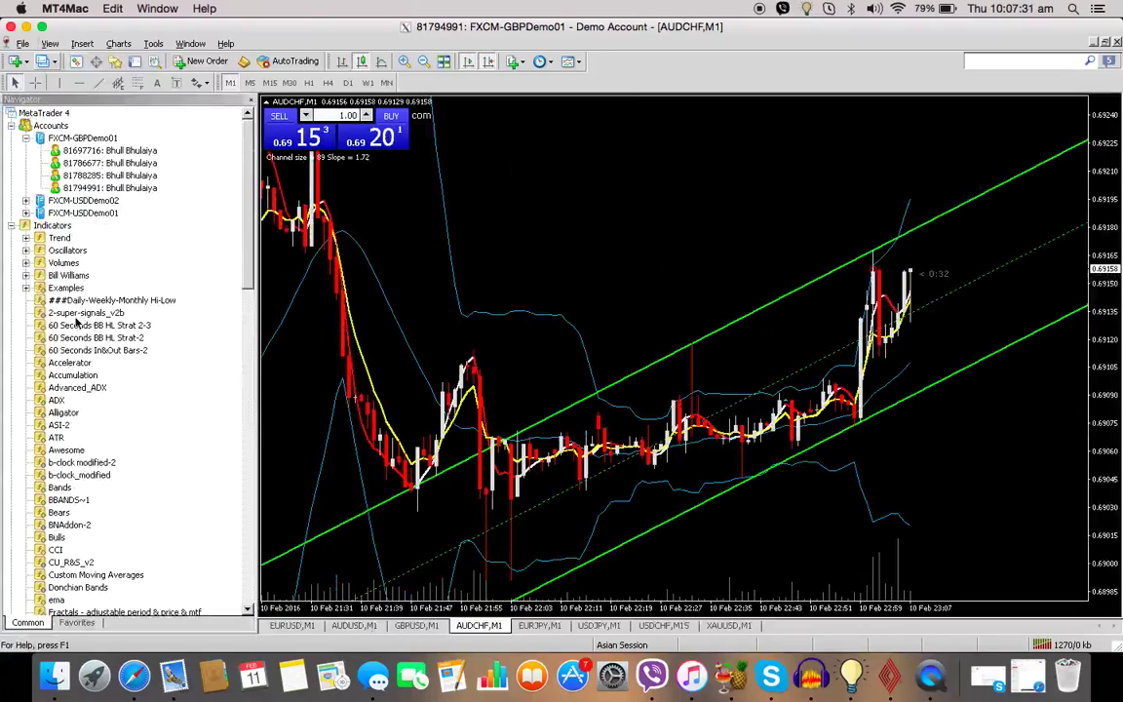
double_click(74, 466)
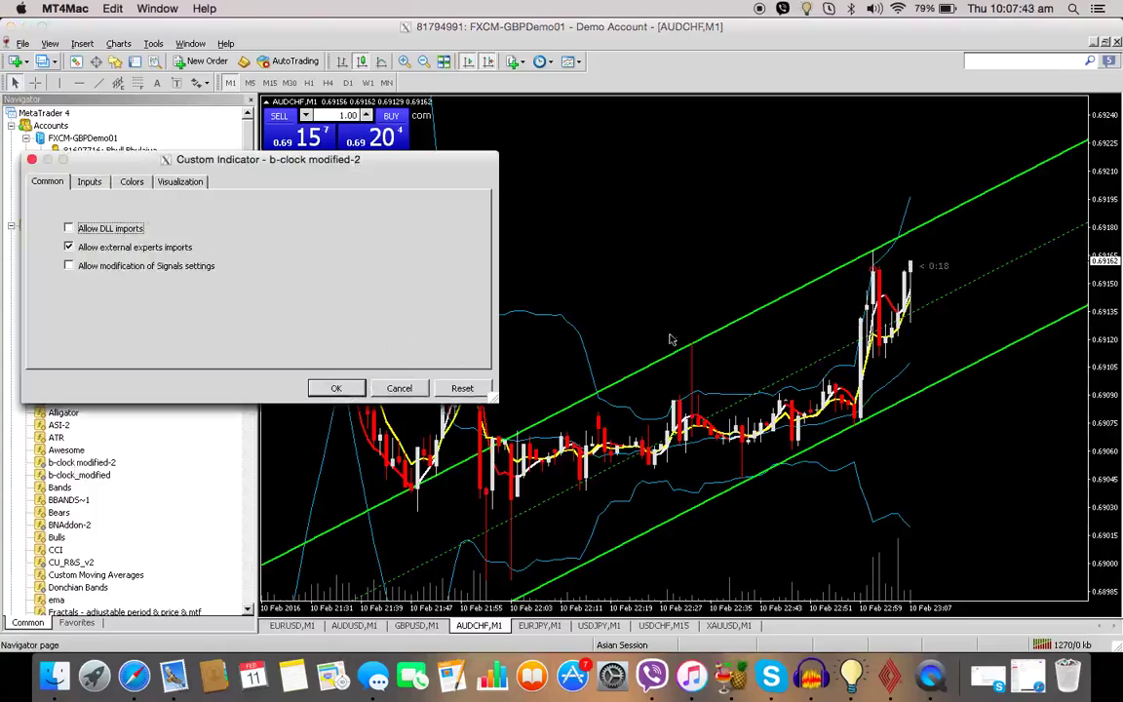
left_click(404, 388)
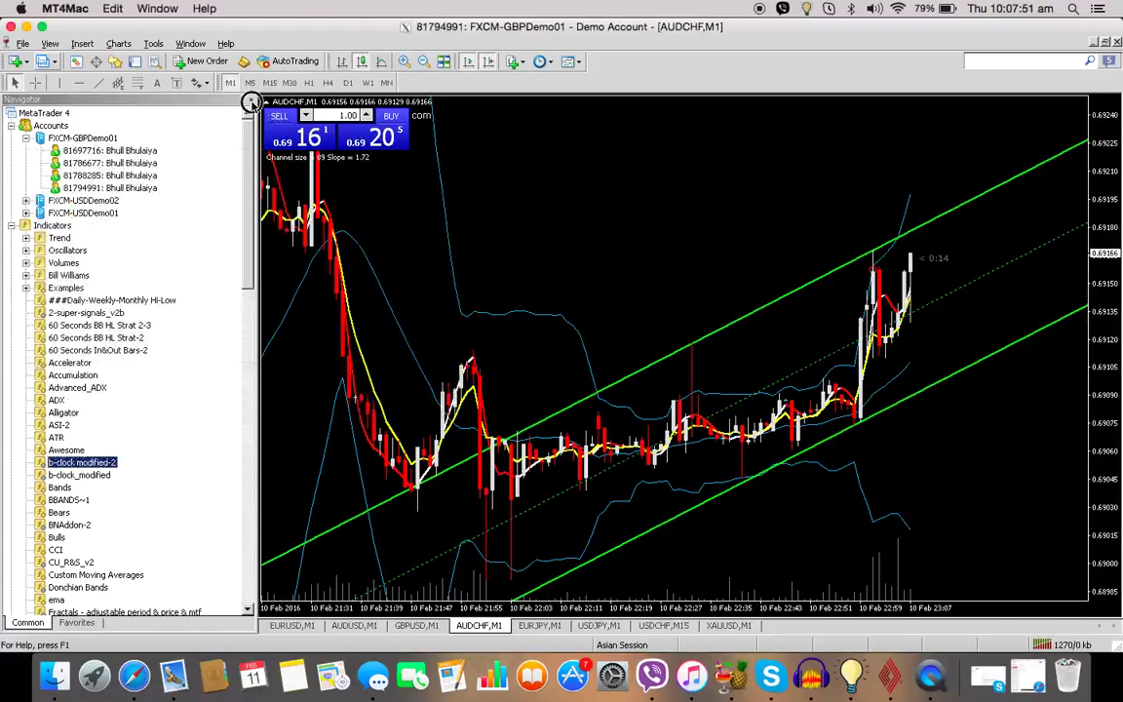
left_click(251, 102)
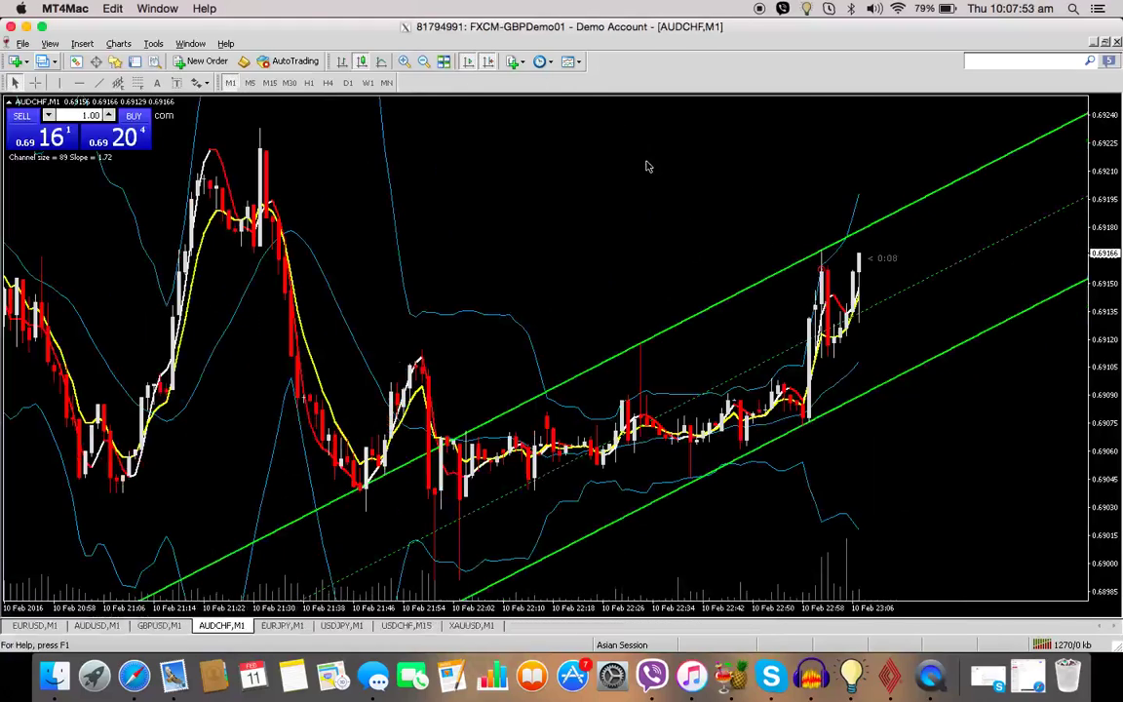
- Save the AUDCHF chart as template 'default', replacing the existing default.tpl
left_click(579, 64)
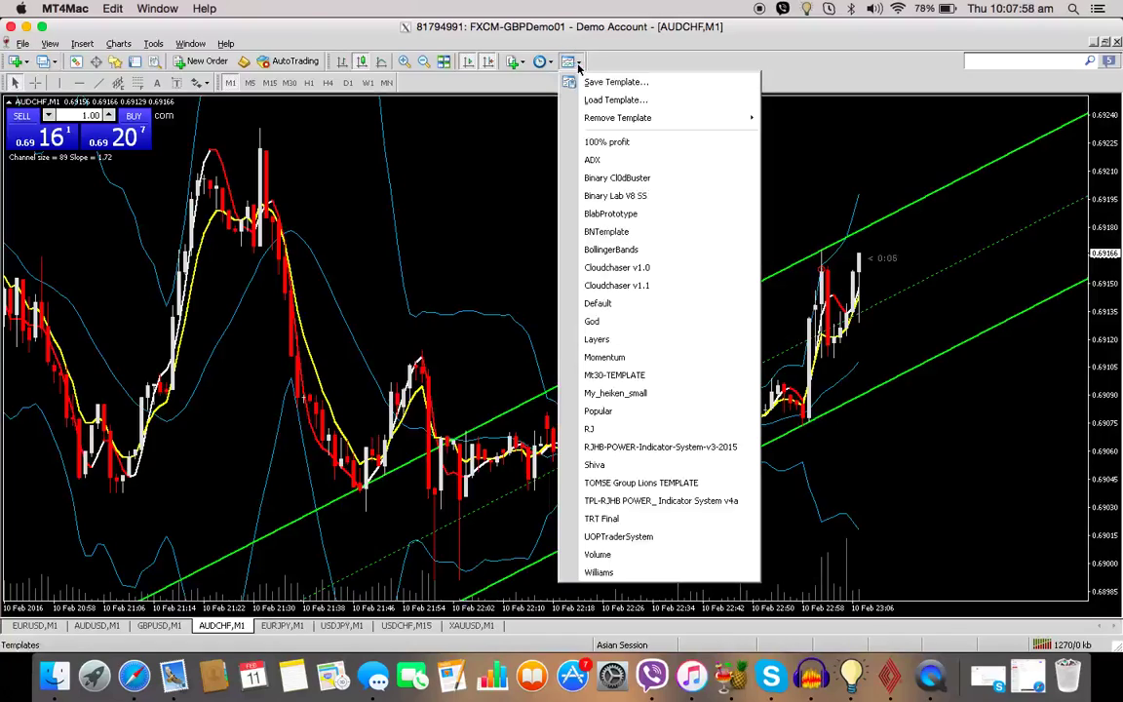
left_click(649, 85)
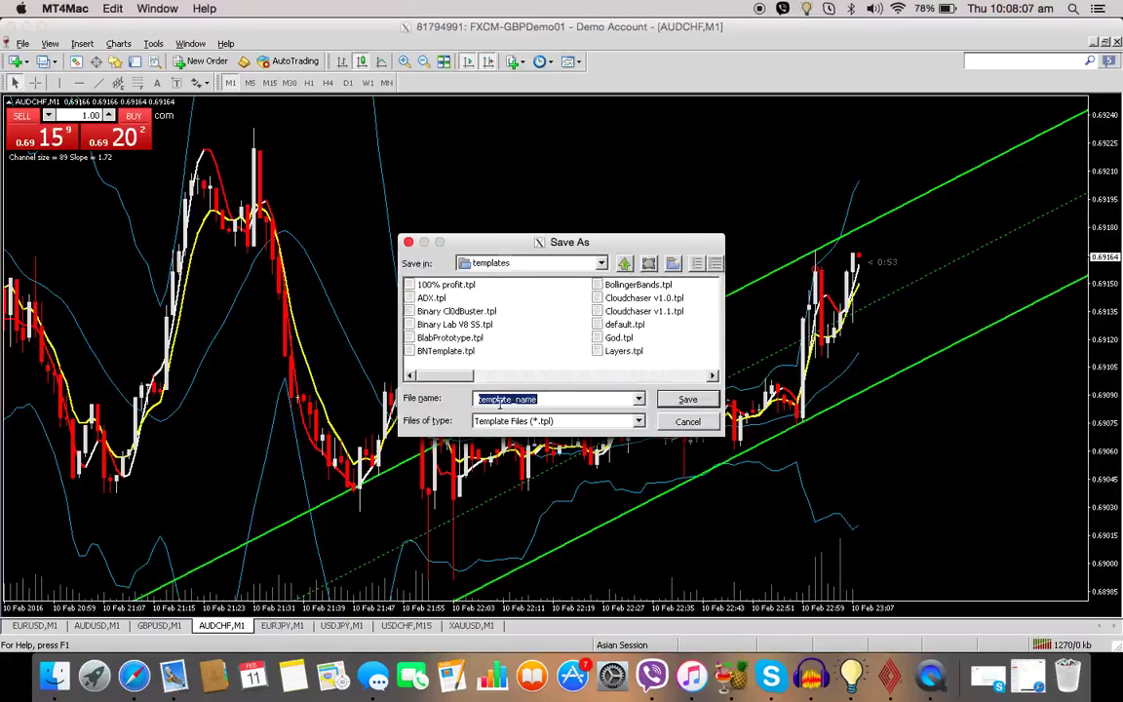
type("default")
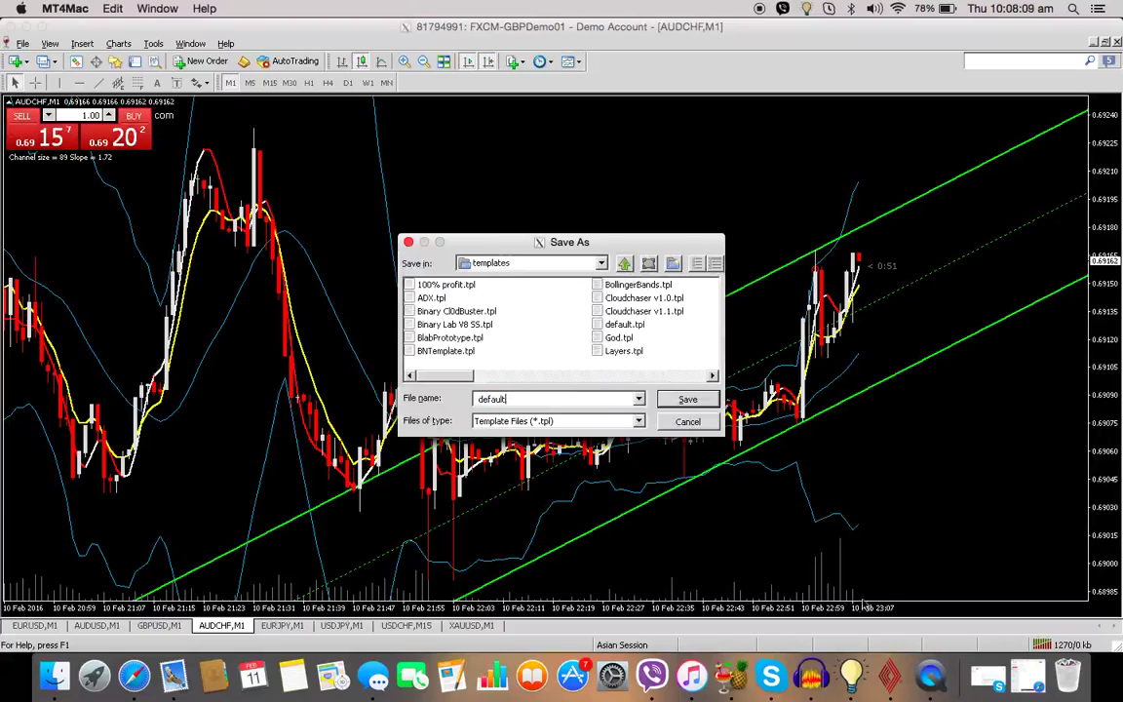
left_click(696, 401)
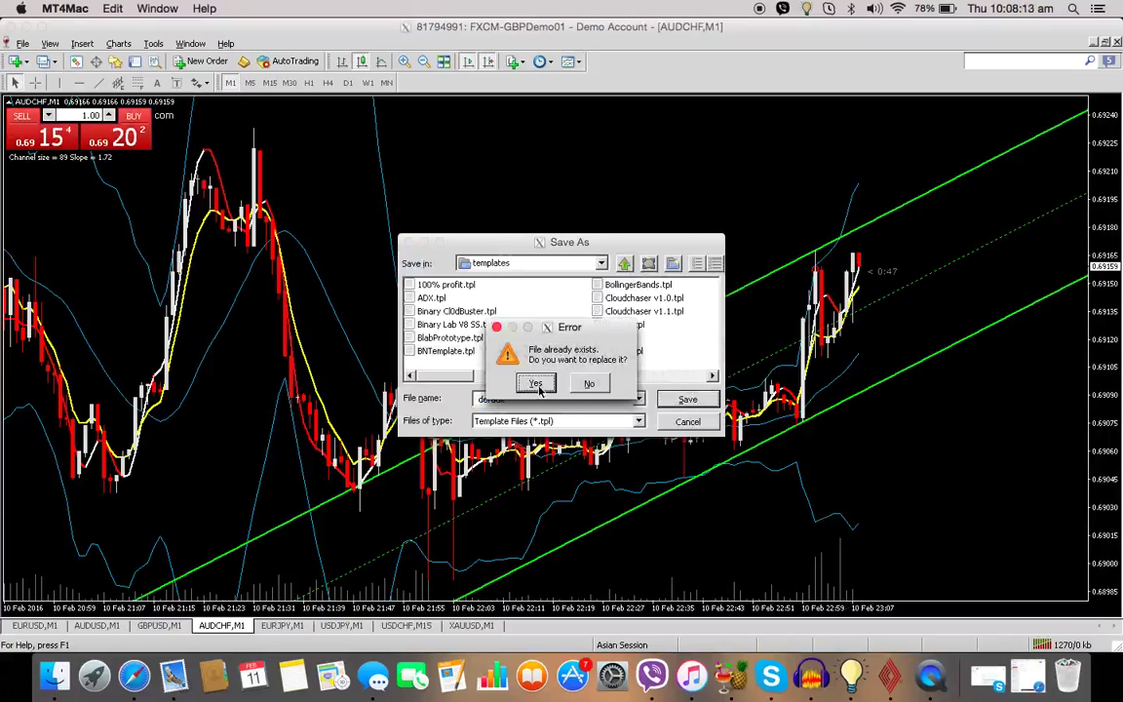
left_click(536, 384)
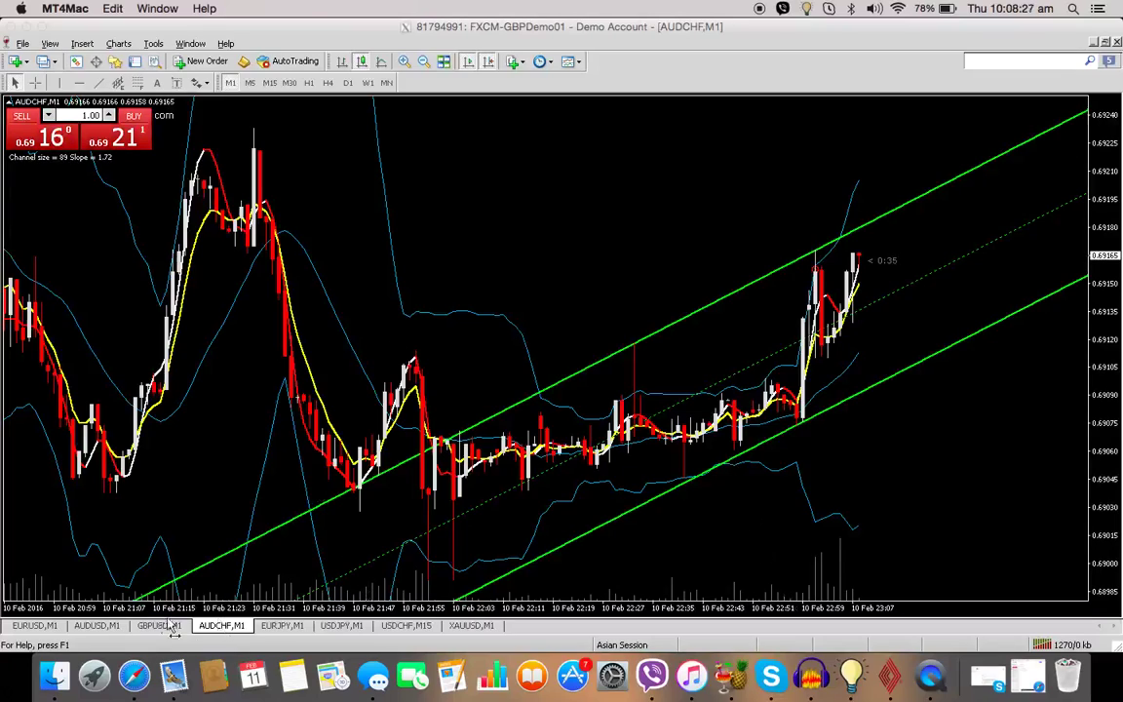
- Apply the Default template to the XAUUSD M1 chart, then close the MT4Mac window
left_click(468, 626)
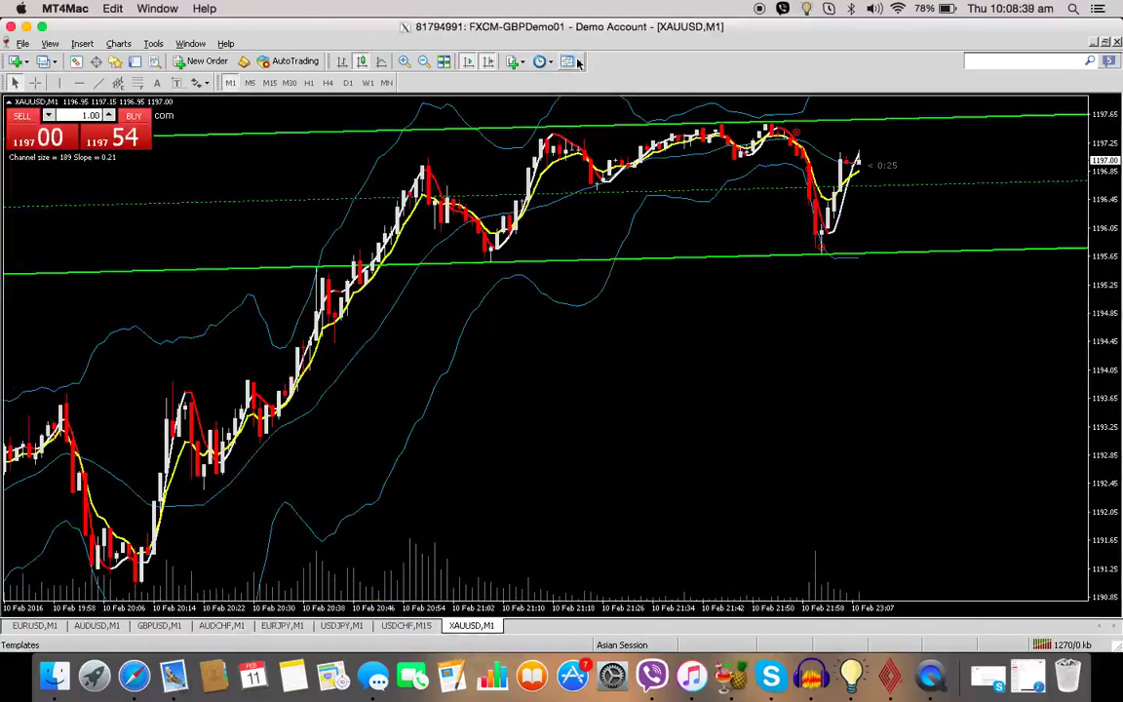
left_click(577, 62)
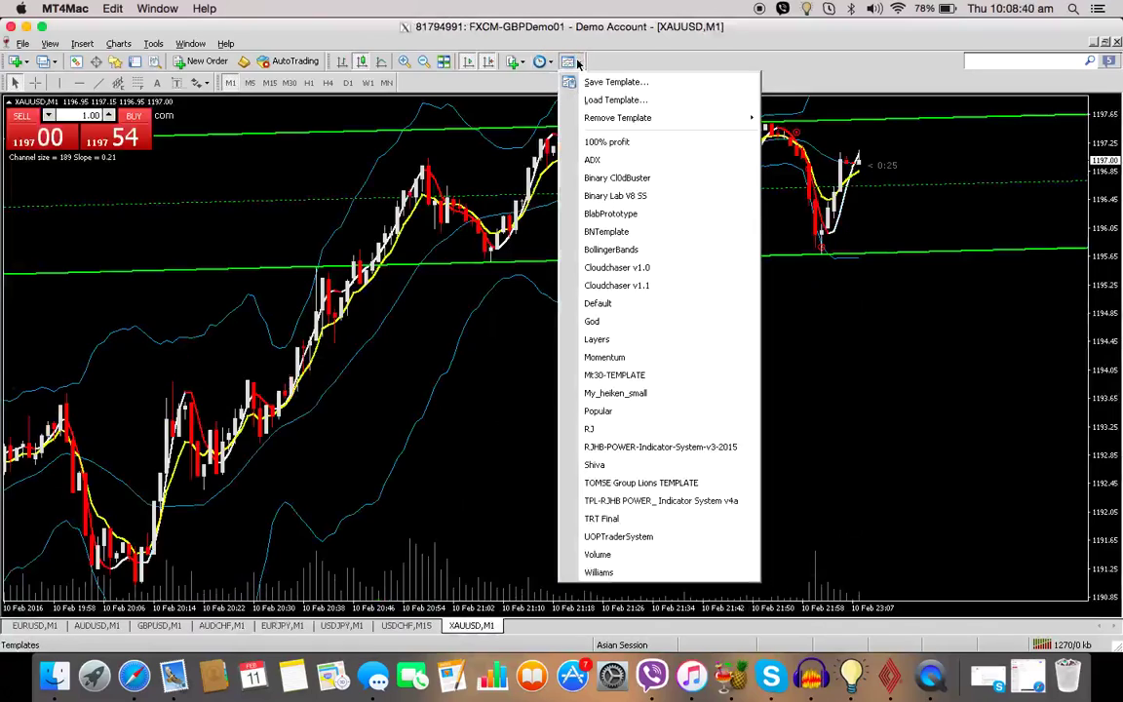
left_click(590, 307)
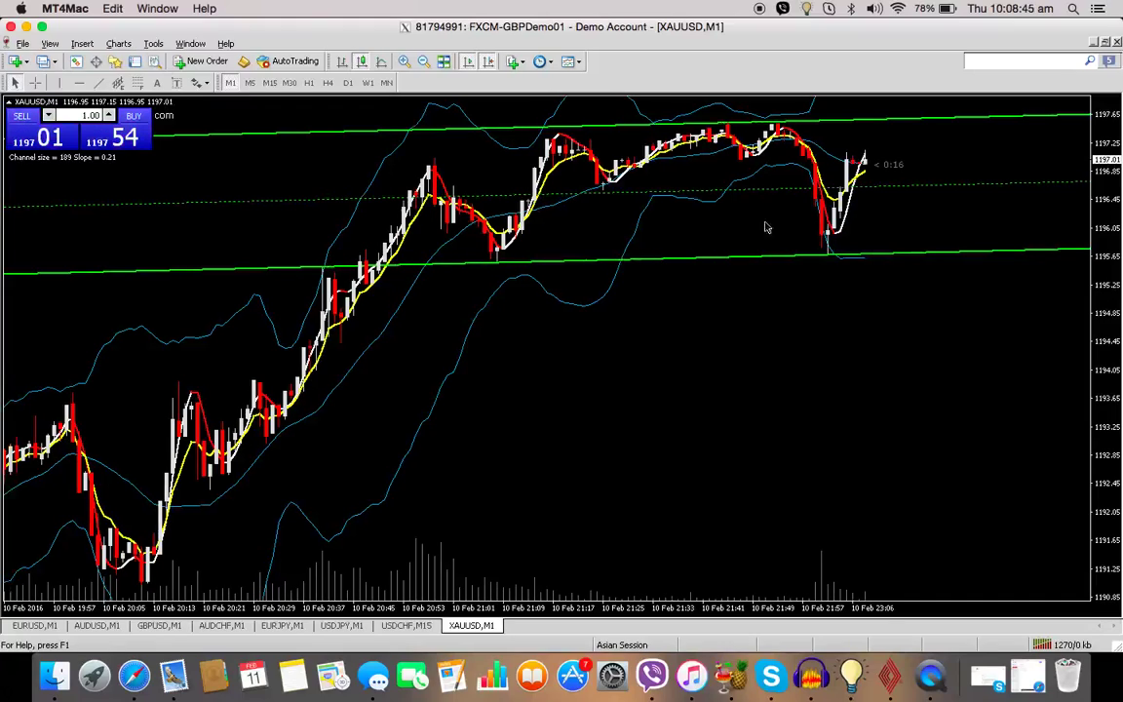
left_click(10, 26)
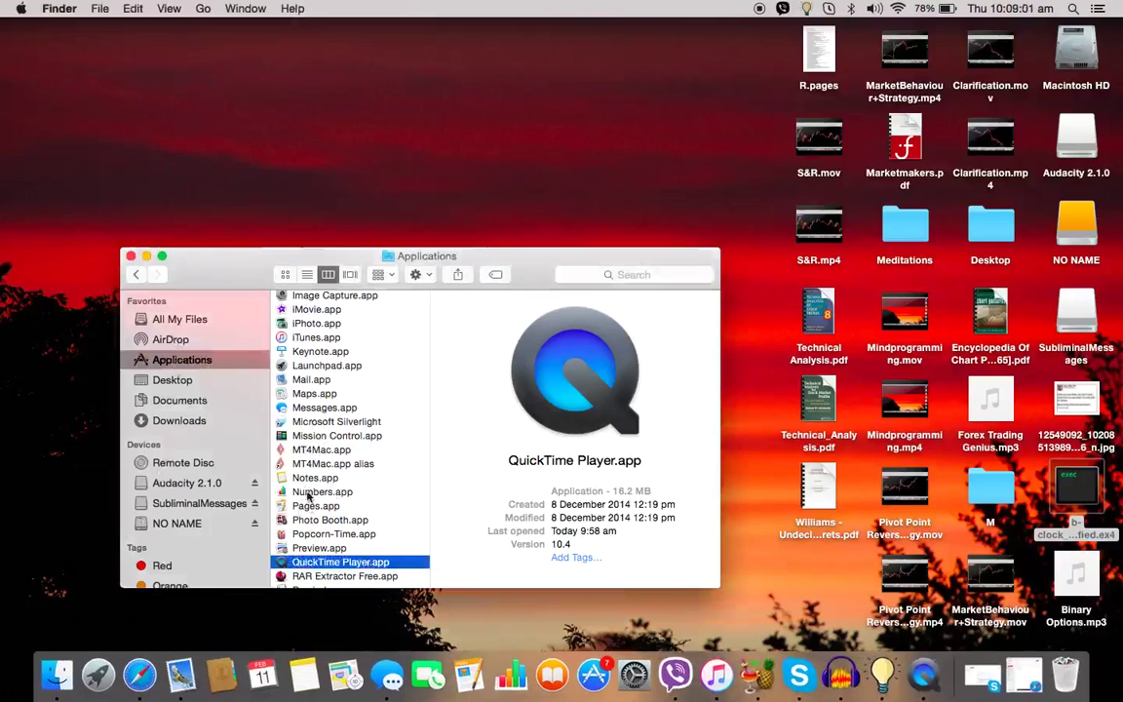
- Browse MT4Mac.app's package contents to drive_c/Program Files/Vantage FX MT4/MQL4/Indicators, then close the window
left_click(306, 453)
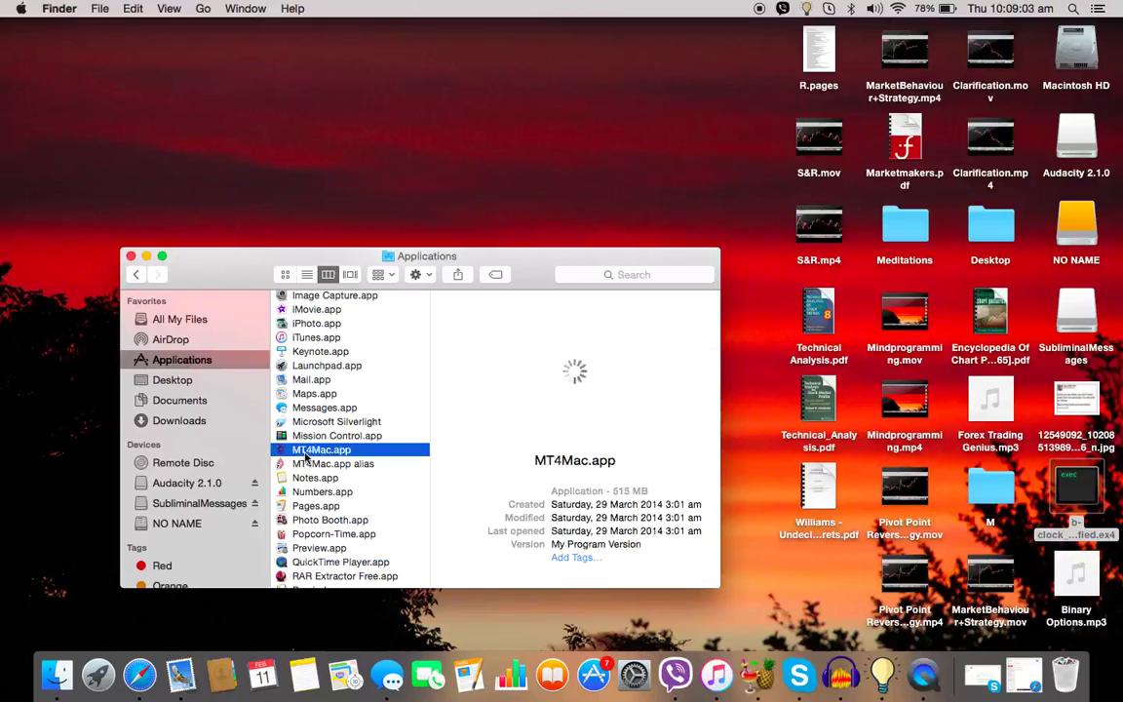
right_click(305, 455)
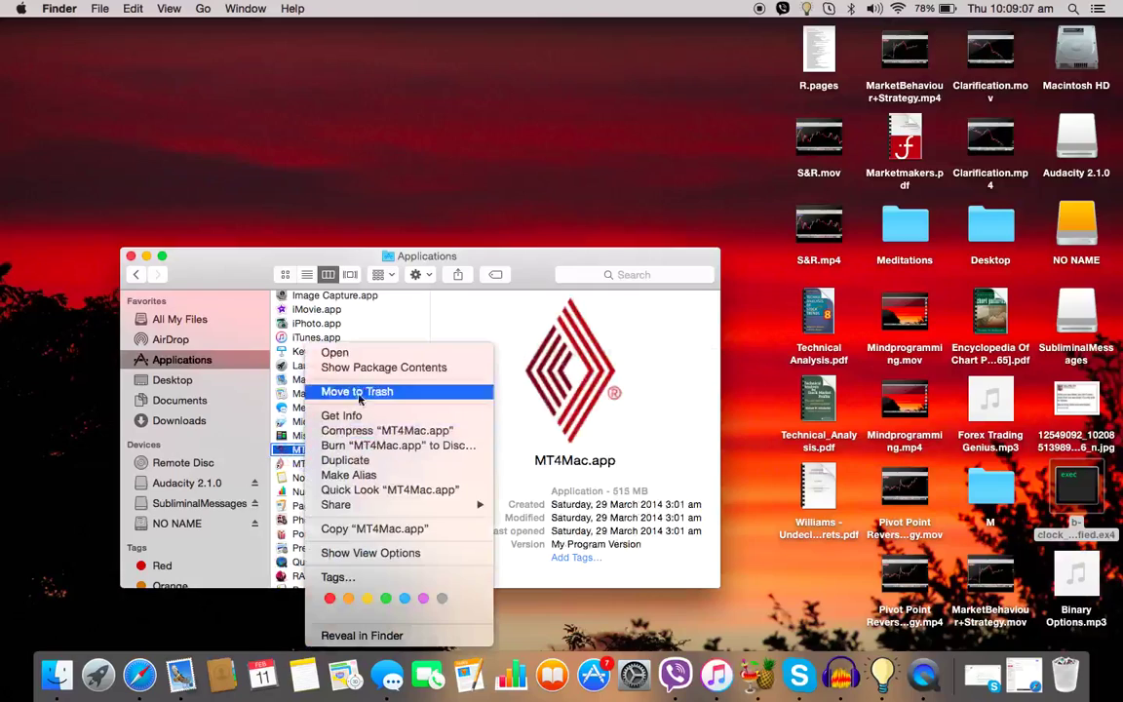
left_click(368, 367)
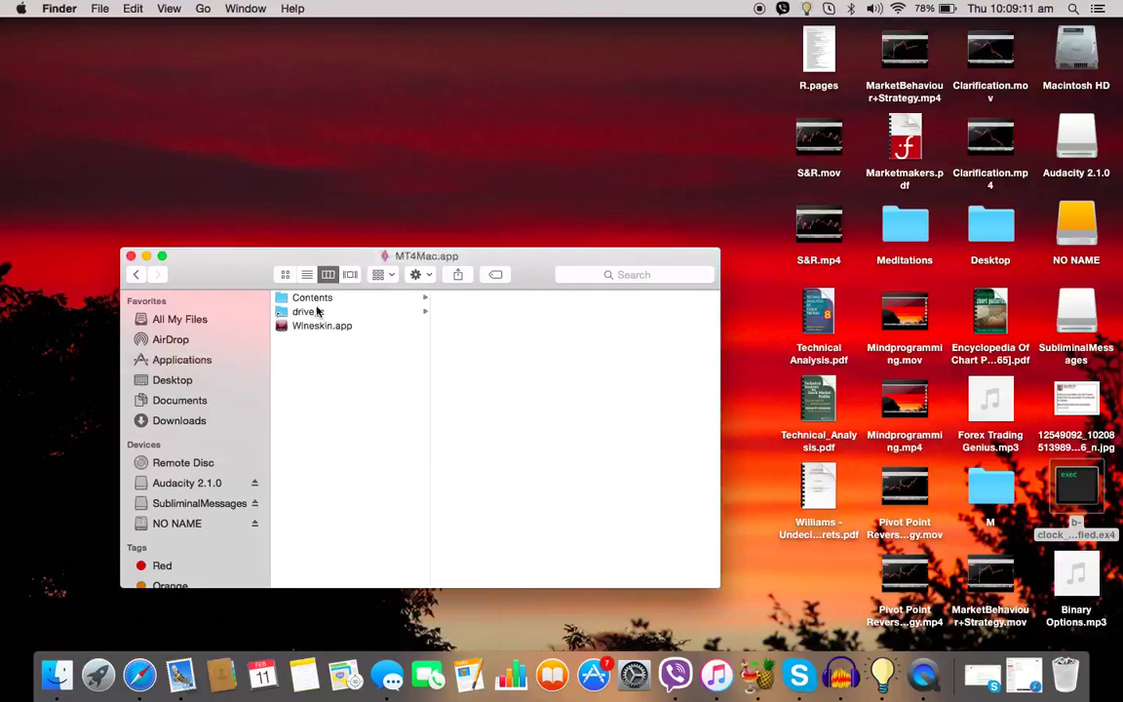
left_click(317, 311)
left_click(464, 297)
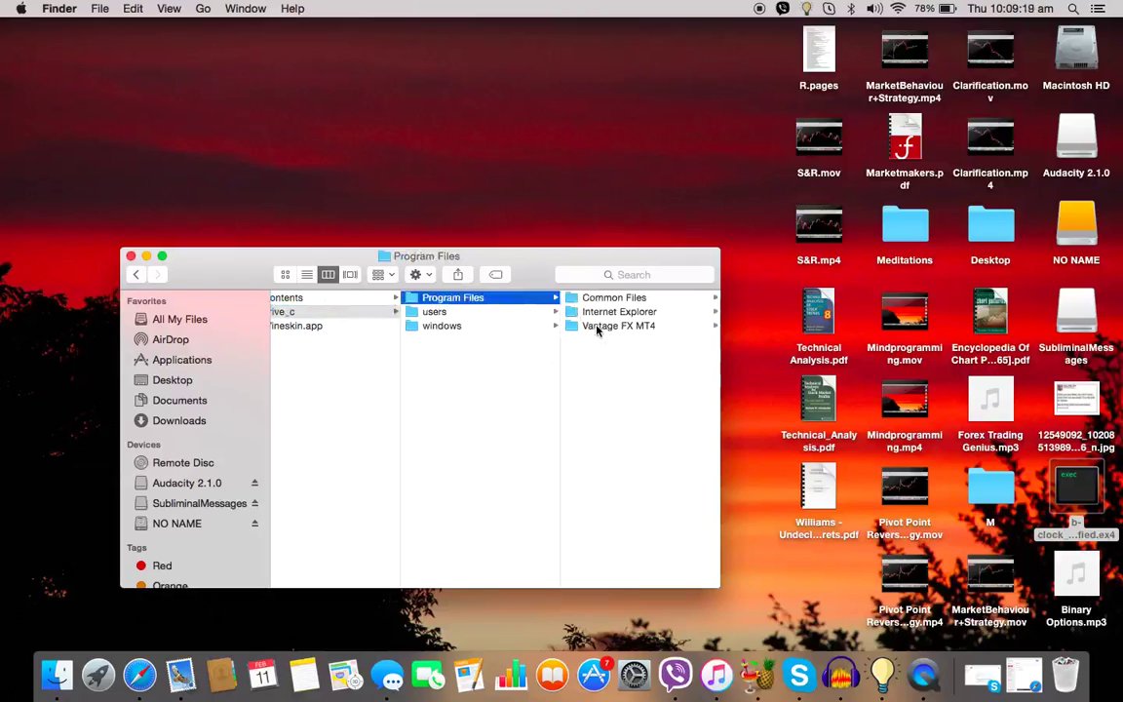
left_click(597, 326)
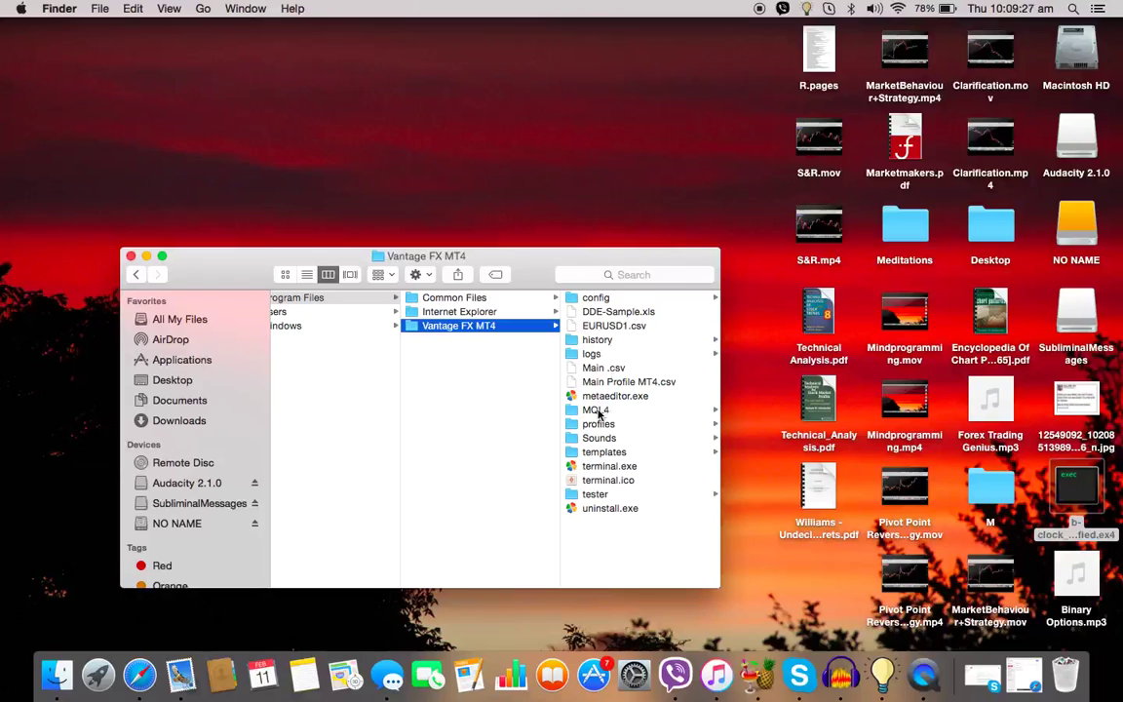
left_click(595, 411)
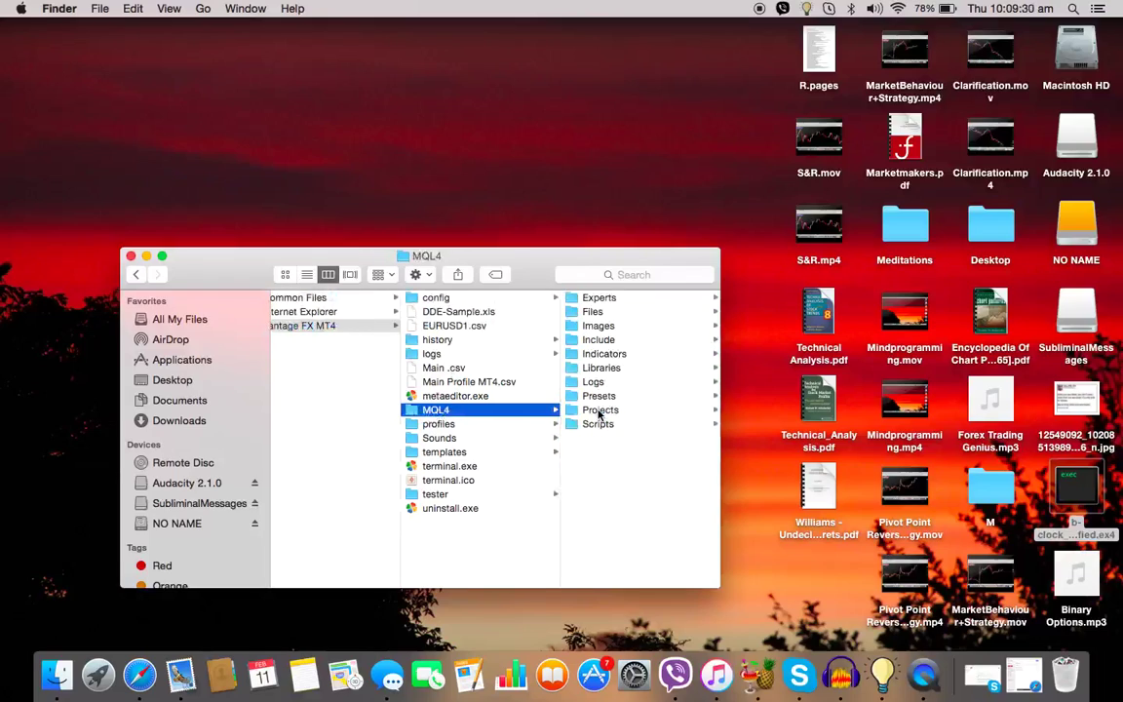
left_click(600, 356)
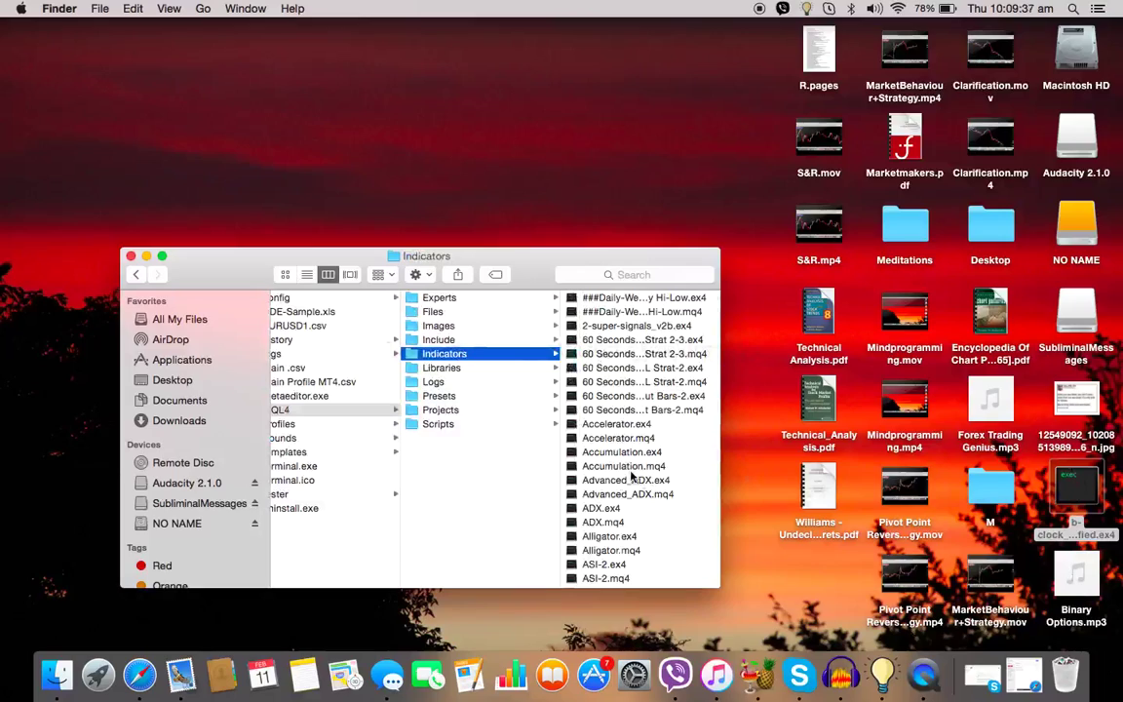
left_click(131, 255)
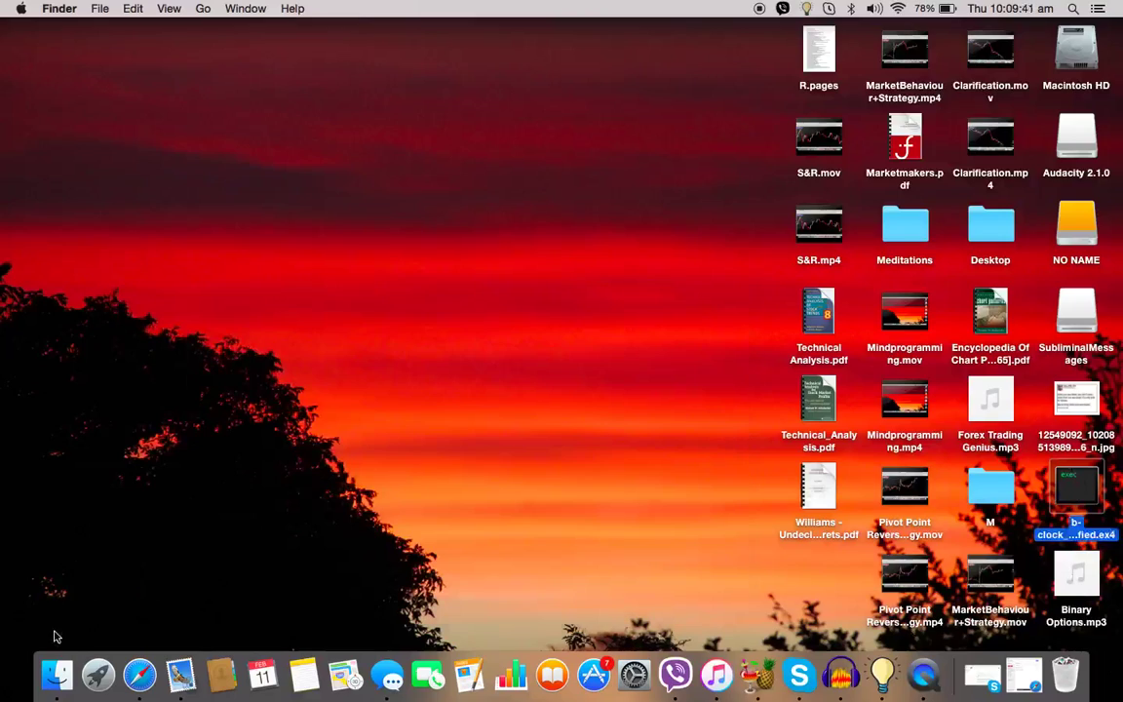